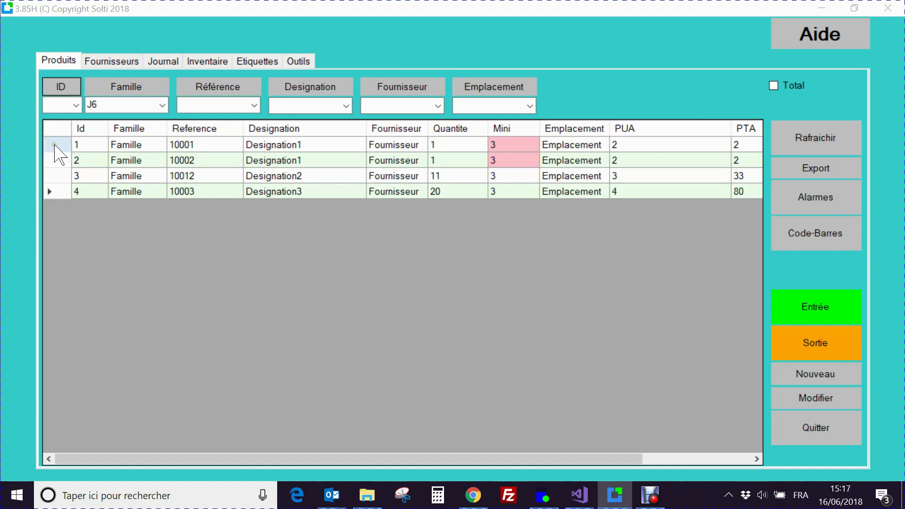
# Compare product quantities with their Mini thresholds, showing only the products in alarm before reloading the full list
pyautogui.click(451, 163)
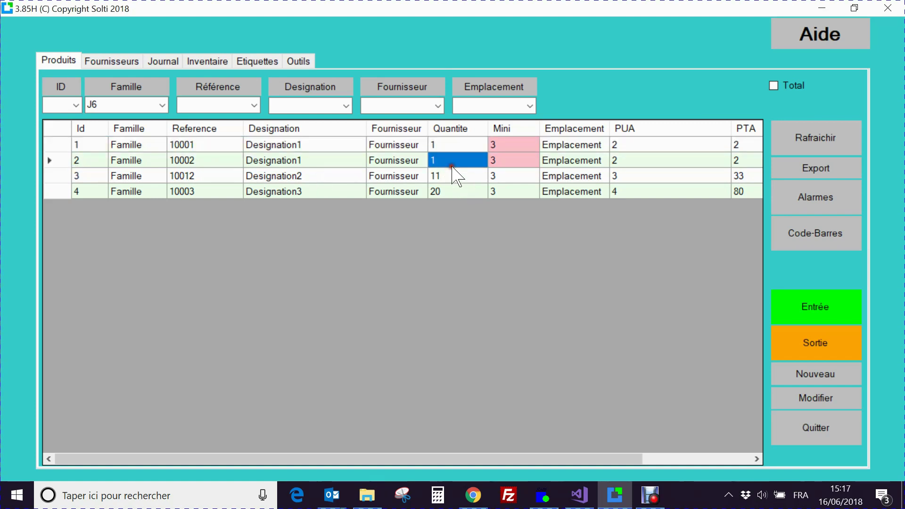
pyautogui.click(506, 161)
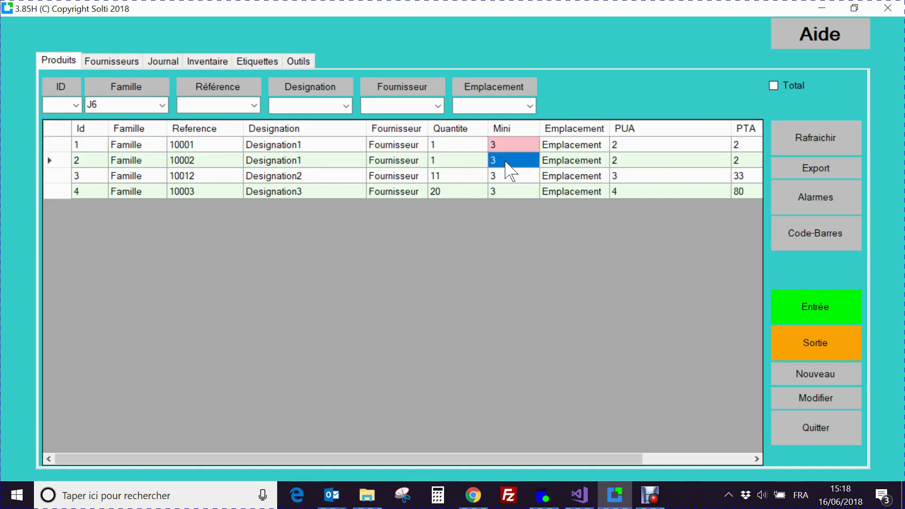
pyautogui.click(446, 161)
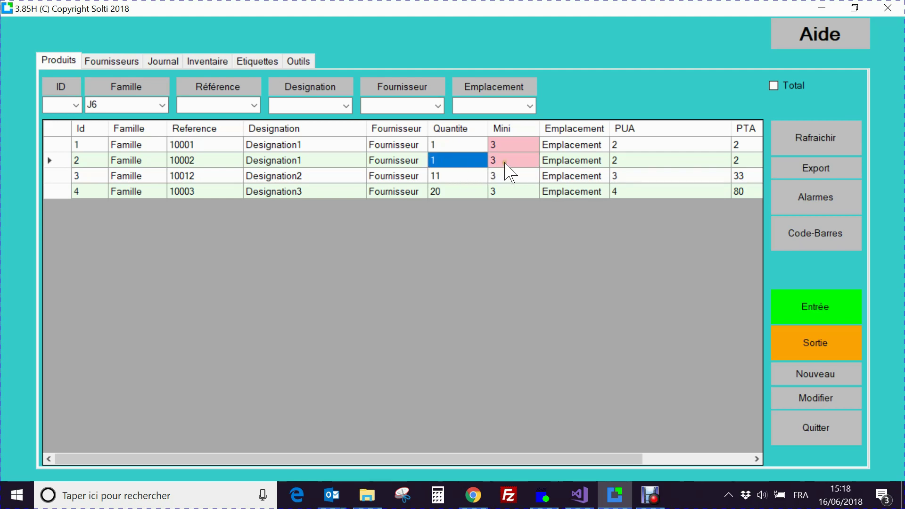
pyautogui.click(441, 177)
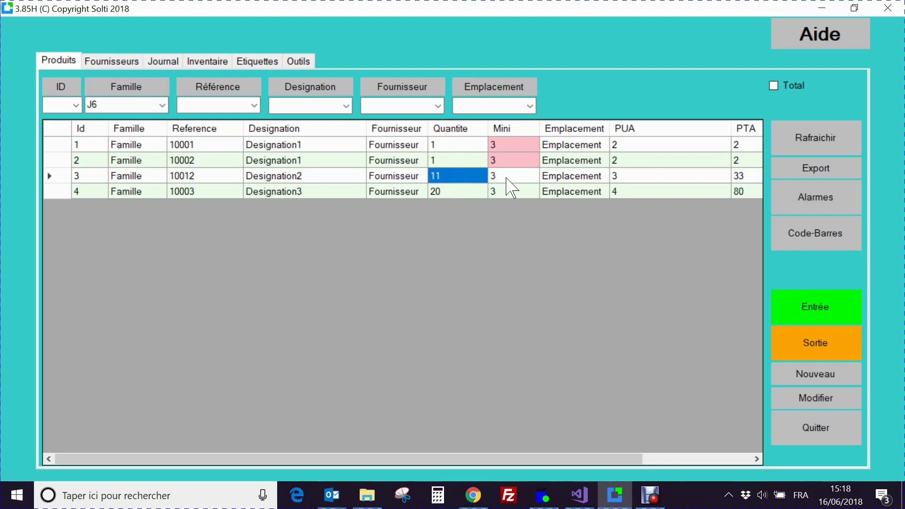
pyautogui.click(819, 197)
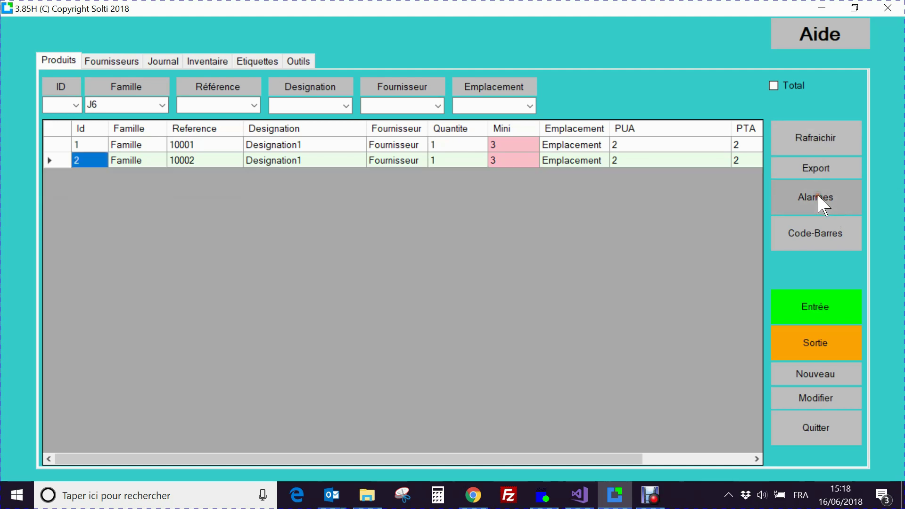
pyautogui.click(812, 137)
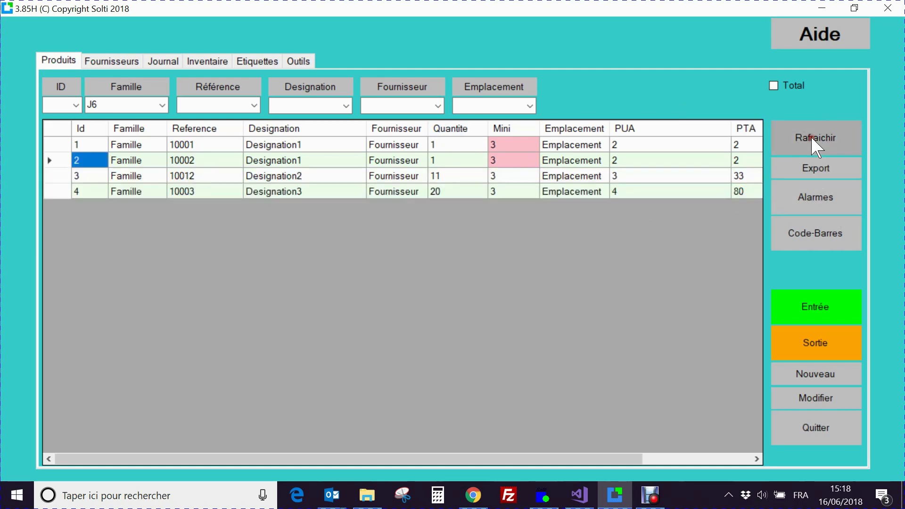
# Modify product reference 10012 by setting its quantity to 10 and save the change
pyautogui.rightClick(503, 175)
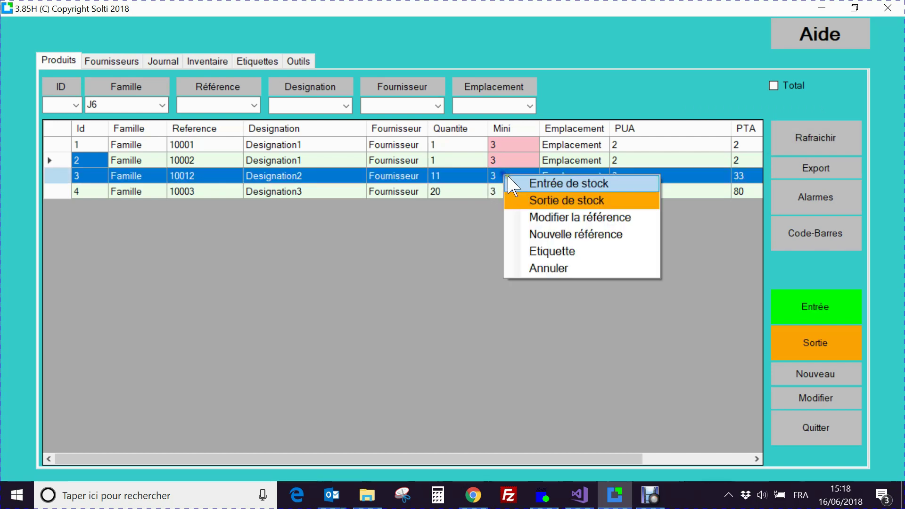
pyautogui.click(542, 217)
pyautogui.moveTo(192, 202); pyautogui.dragTo(160, 202)
pyautogui.write('10')
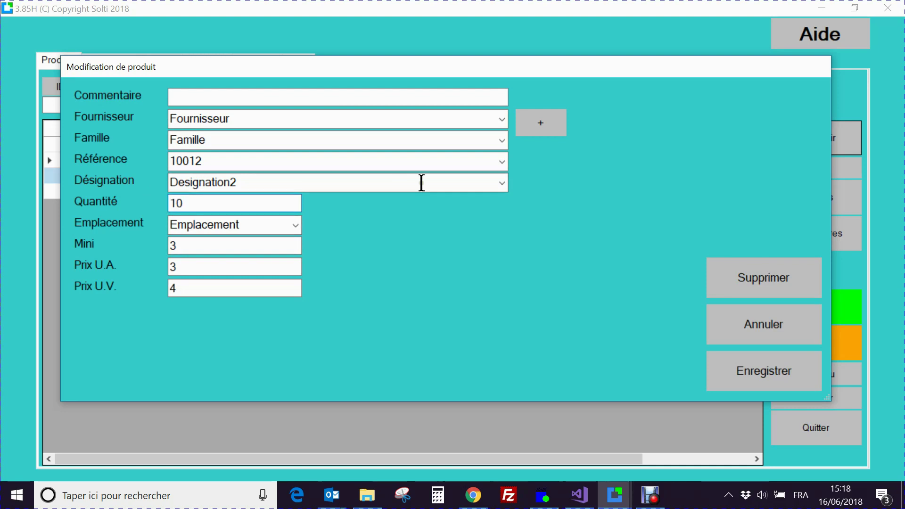
pyautogui.click(804, 377)
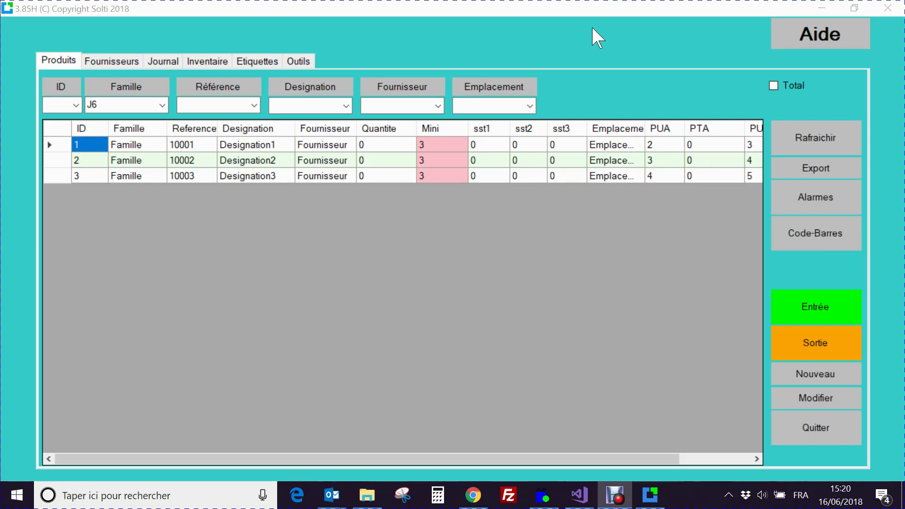
pyautogui.click(387, 133)
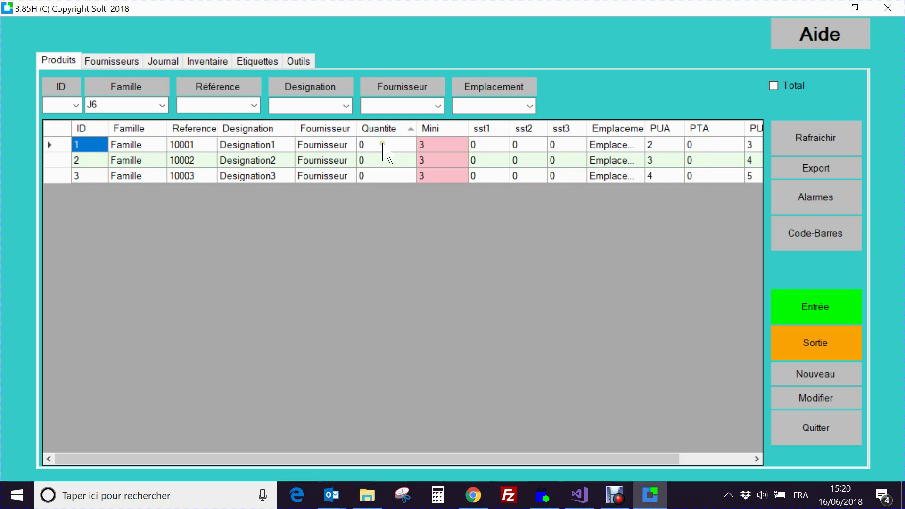
pyautogui.doubleClick(488, 145)
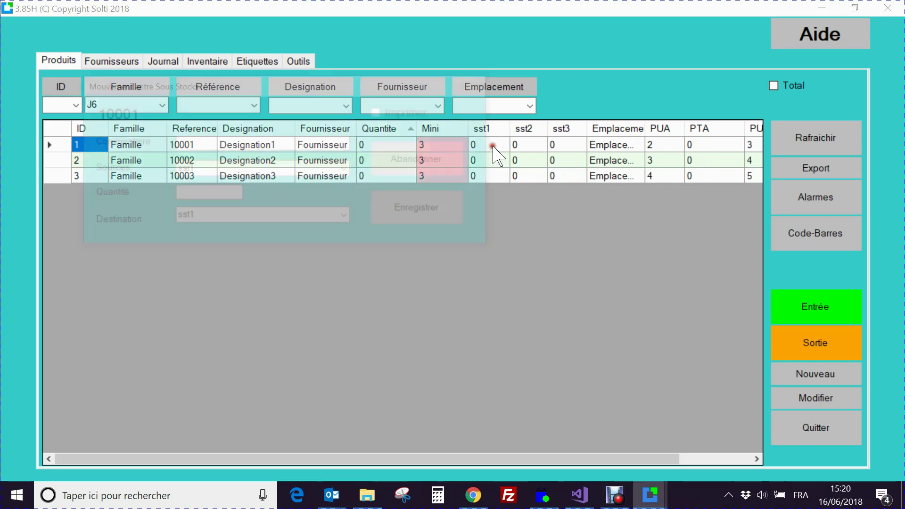
pyautogui.click(434, 162)
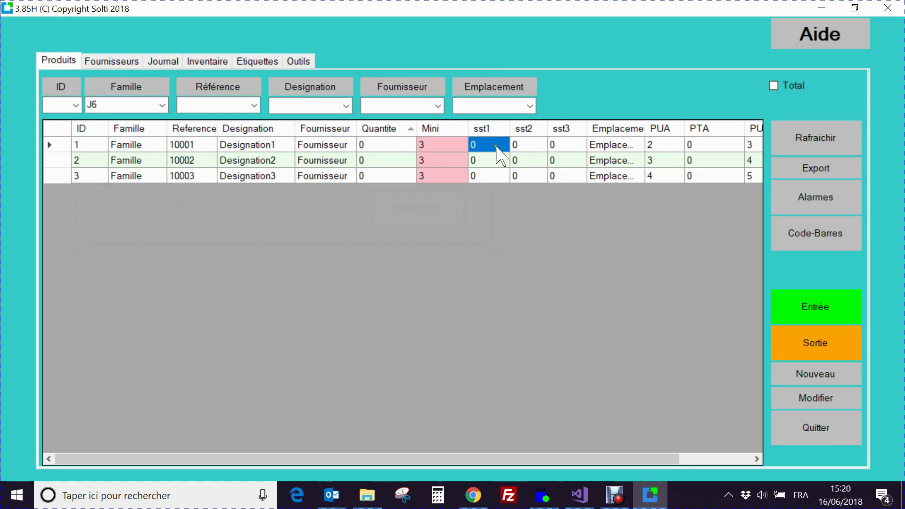
# Record a stock entry of 10 units for reference 10001 in sub-stock sst2
pyautogui.rightClick(376, 144)
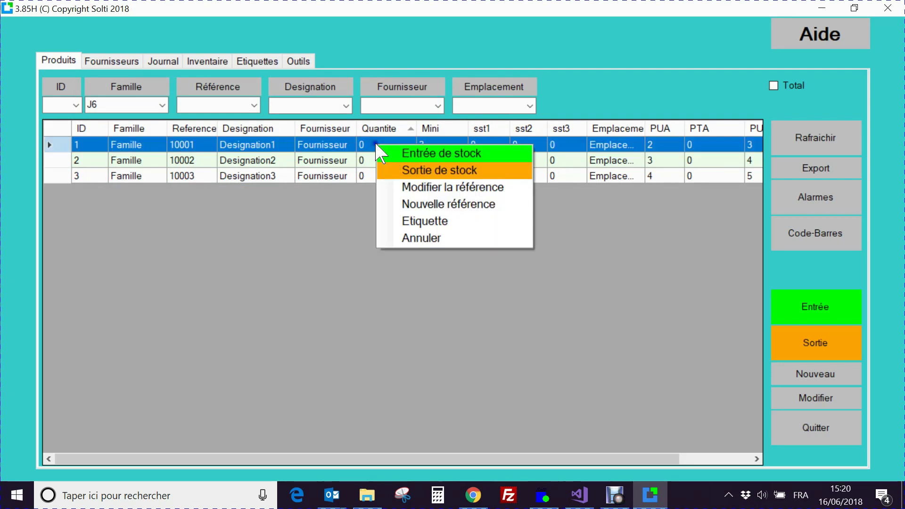
pyautogui.click(425, 153)
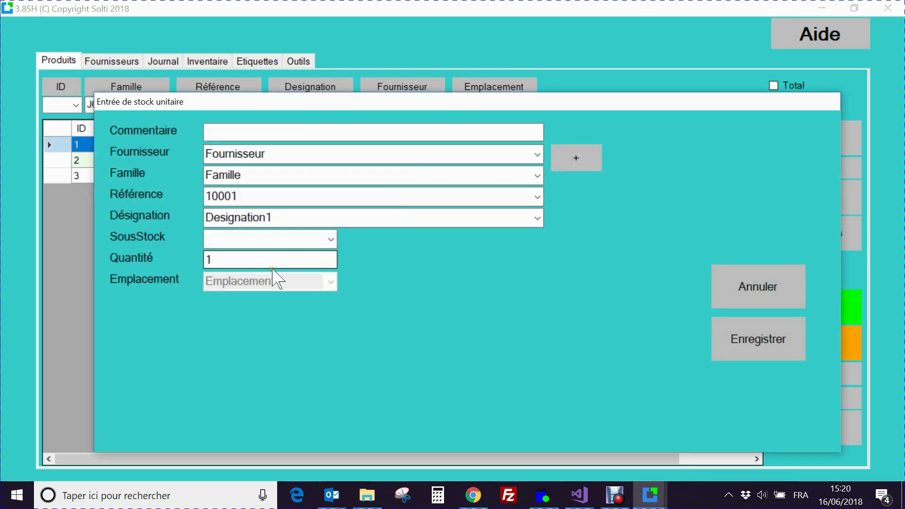
pyautogui.write('0')
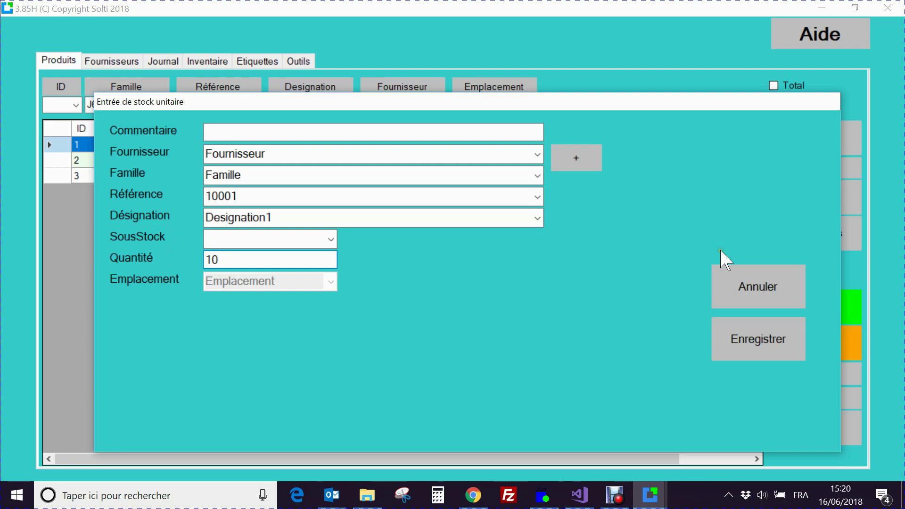
pyautogui.click(732, 343)
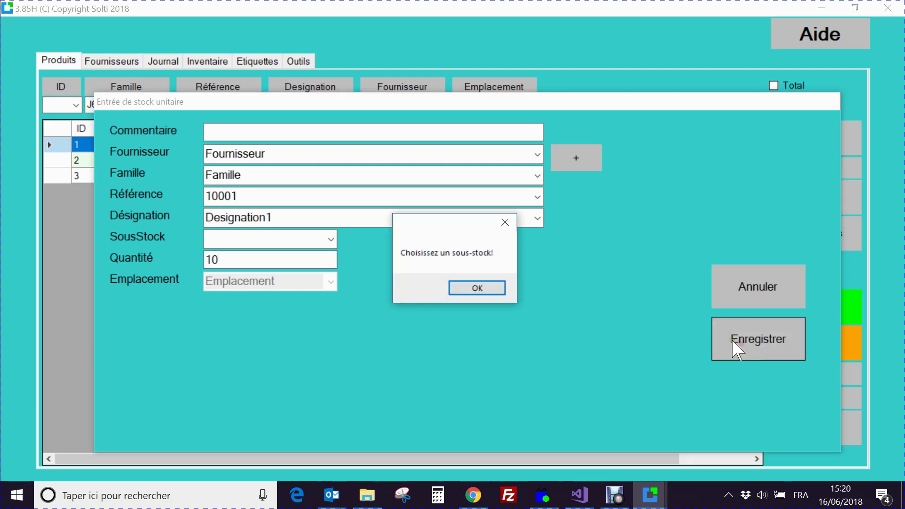
pyautogui.click(481, 293)
pyautogui.click(331, 239)
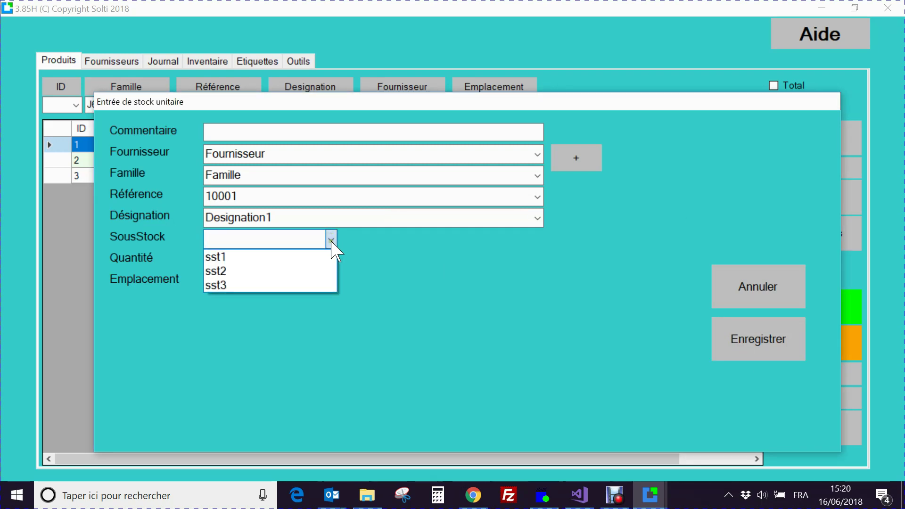
pyautogui.click(298, 271)
pyautogui.click(759, 351)
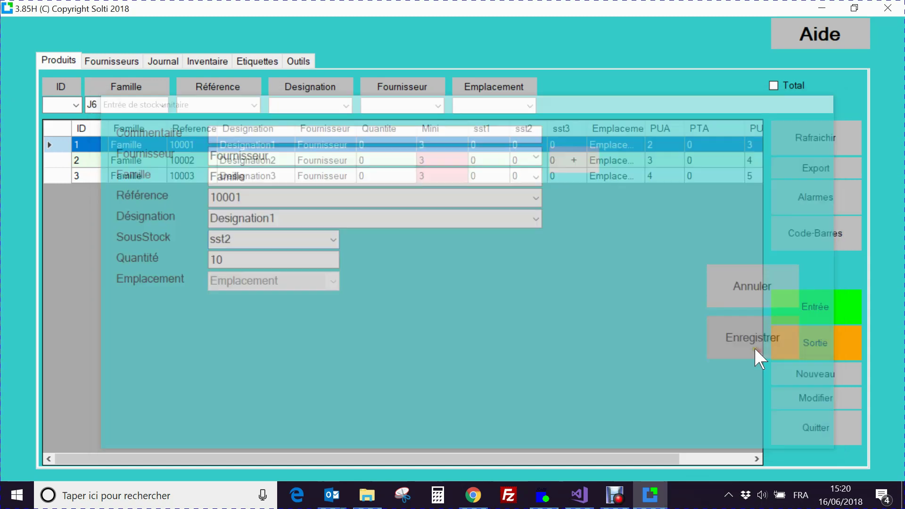
pyautogui.doubleClick(523, 145)
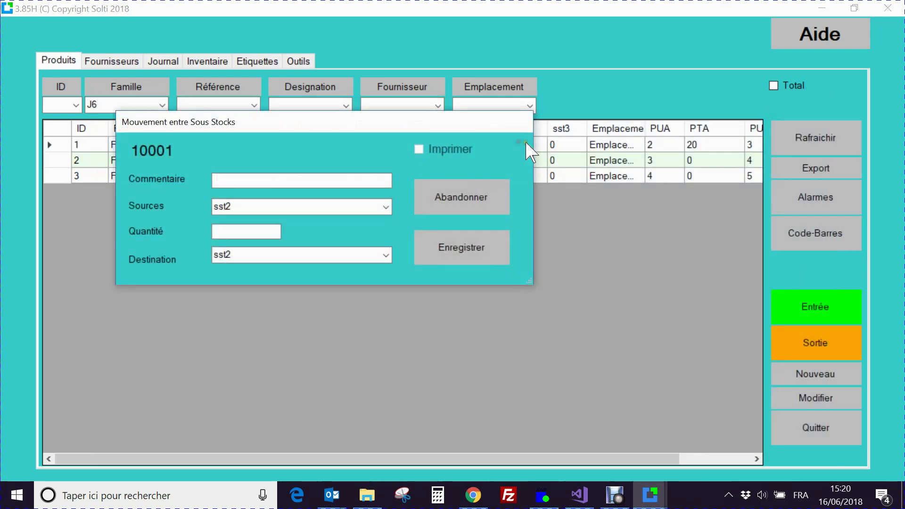
pyautogui.click(473, 198)
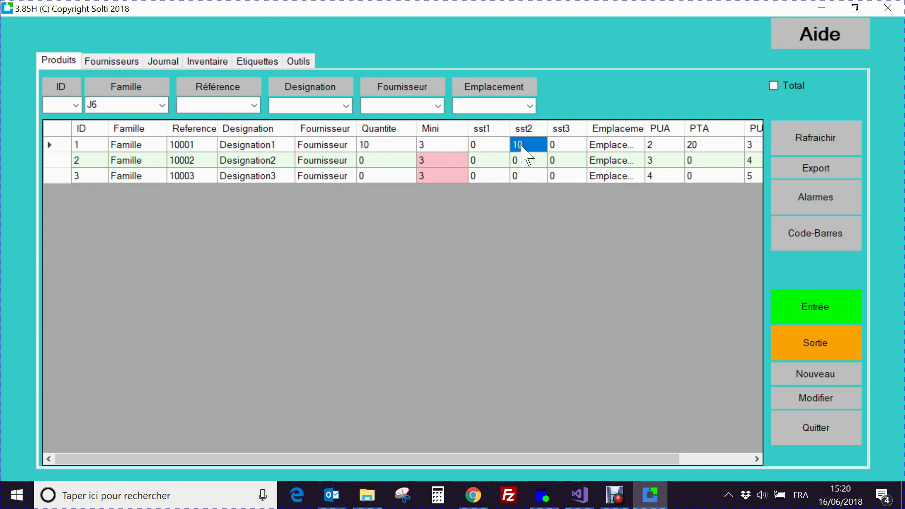
# Record another stock entry for reference 10001, adding 2 units to sub-stock sst1
pyautogui.rightClick(370, 146)
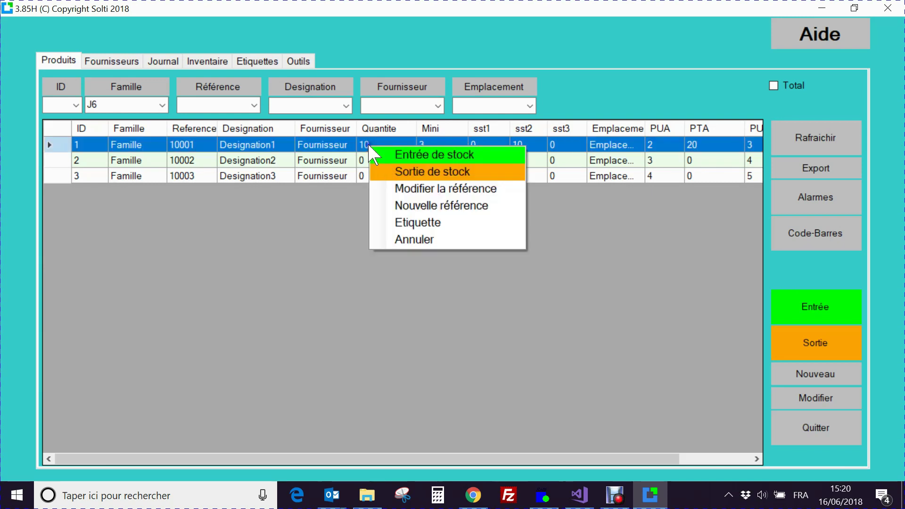
pyautogui.click(420, 168)
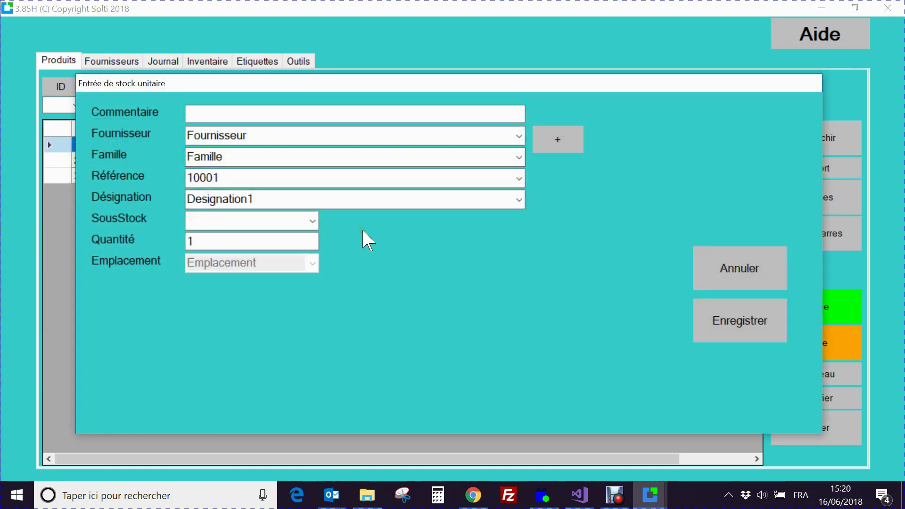
pyautogui.doubleClick(276, 238)
pyautogui.write('2')
pyautogui.click(313, 220)
pyautogui.click(266, 238)
pyautogui.click(716, 328)
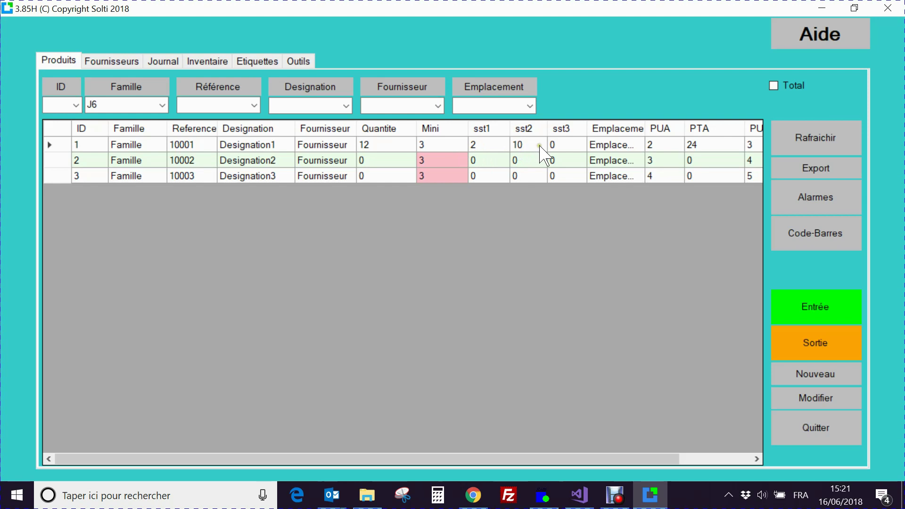
# Widen the Emplacement column and slightly narrow the Quantite column in the product list
pyautogui.moveTo(644, 128); pyautogui.dragTo(696, 128)
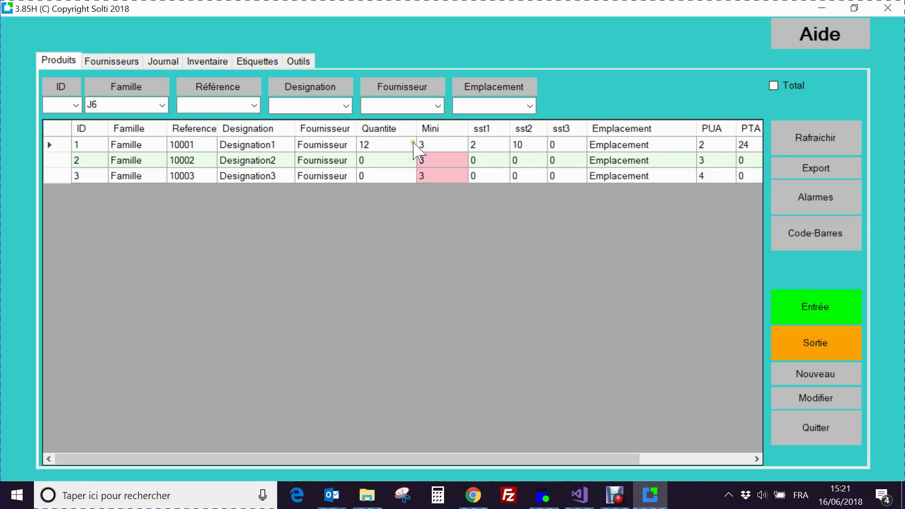
pyautogui.moveTo(416, 129)
pyautogui.mouseDown()
pyautogui.moveTo(394, 130)
pyautogui.moveTo(405, 129)
pyautogui.mouseUp()
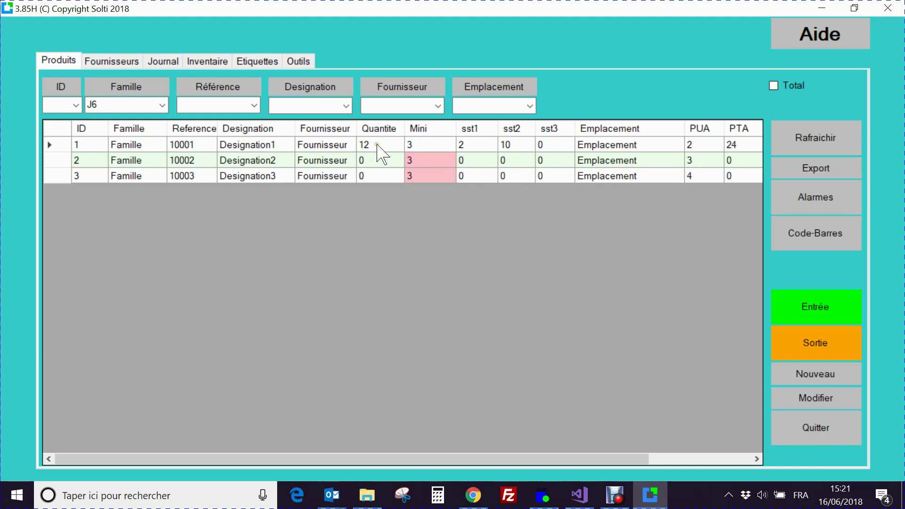
# Transfer 2 units of reference 10001 from sub-stock sst1 to sst3 with the comment "amélioration" and save the movement
pyautogui.doubleClick(474, 148)
pyautogui.click(194, 157)
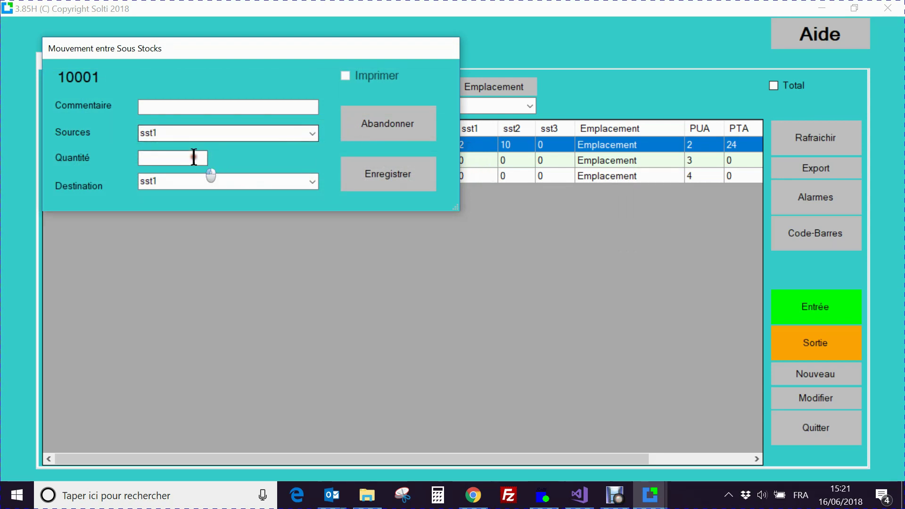
pyautogui.write('2')
pyautogui.click(197, 106)
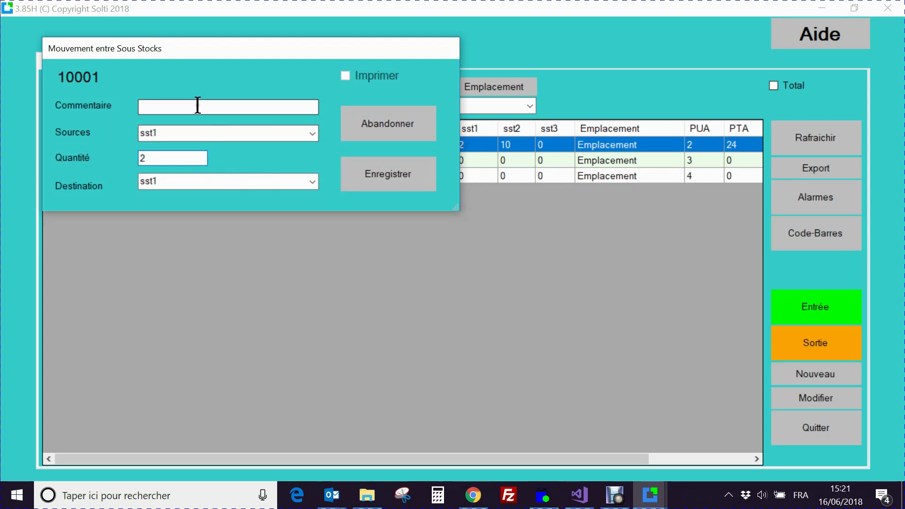
pyautogui.write('amélioration')
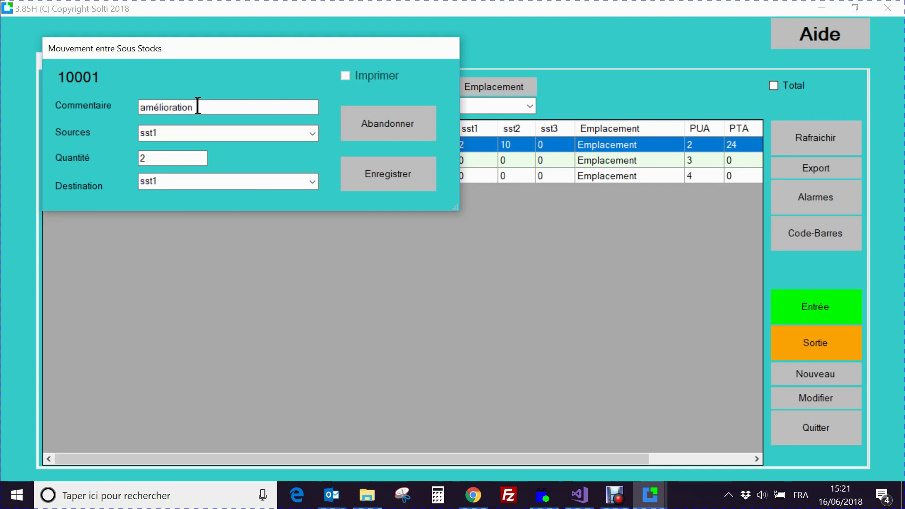
pyautogui.click(312, 181)
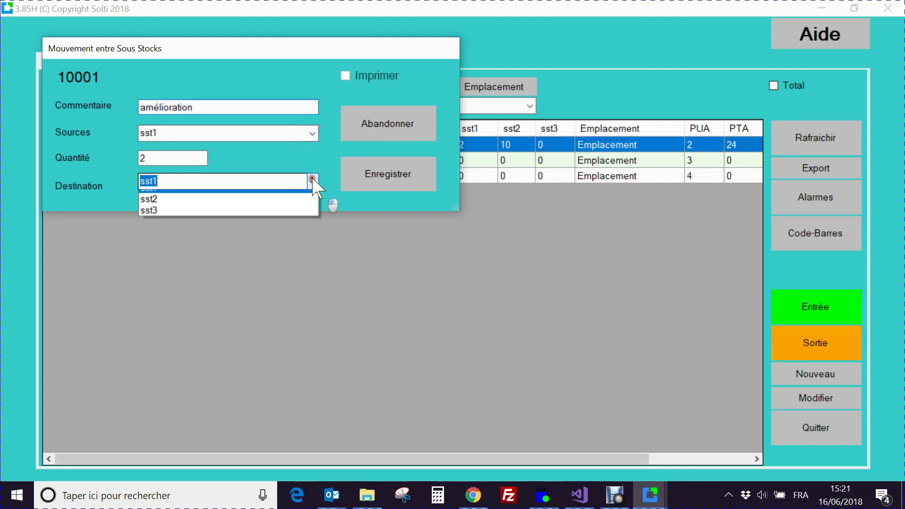
pyautogui.click(256, 219)
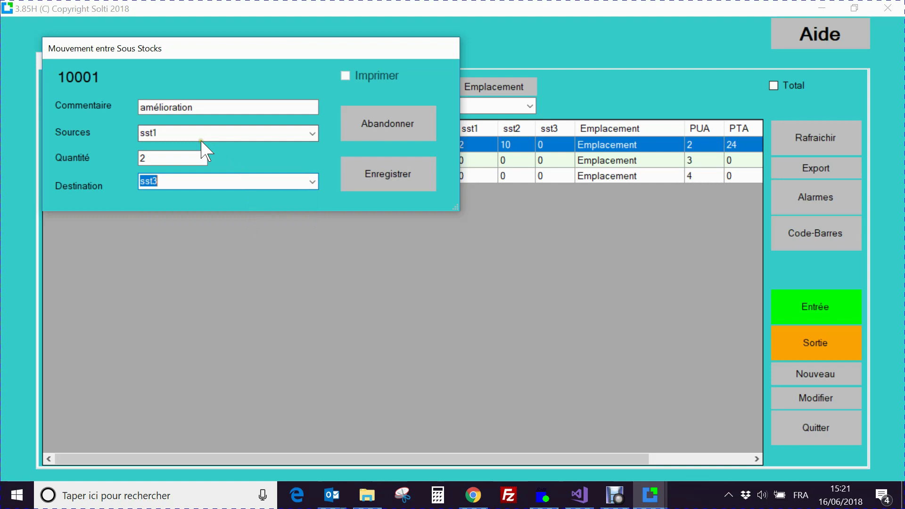
pyautogui.click(388, 175)
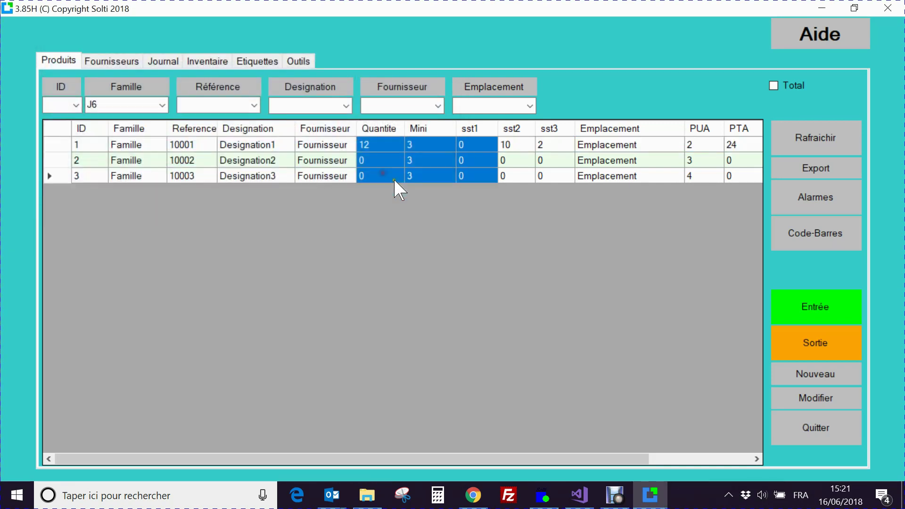
# Review the sub-stock quantities and the journal's movement records up to the SousStock column, and return to the product list
pyautogui.moveTo(552, 155); pyautogui.dragTo(504, 157)
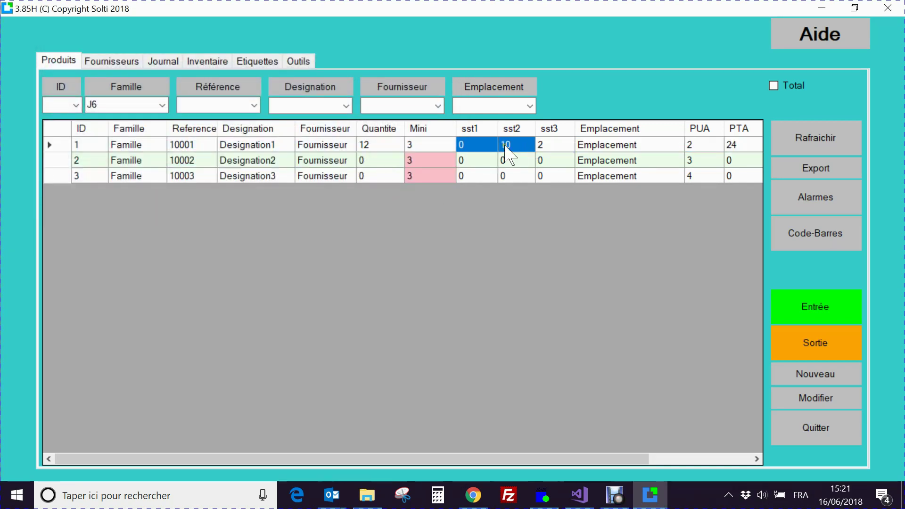
pyautogui.click(170, 64)
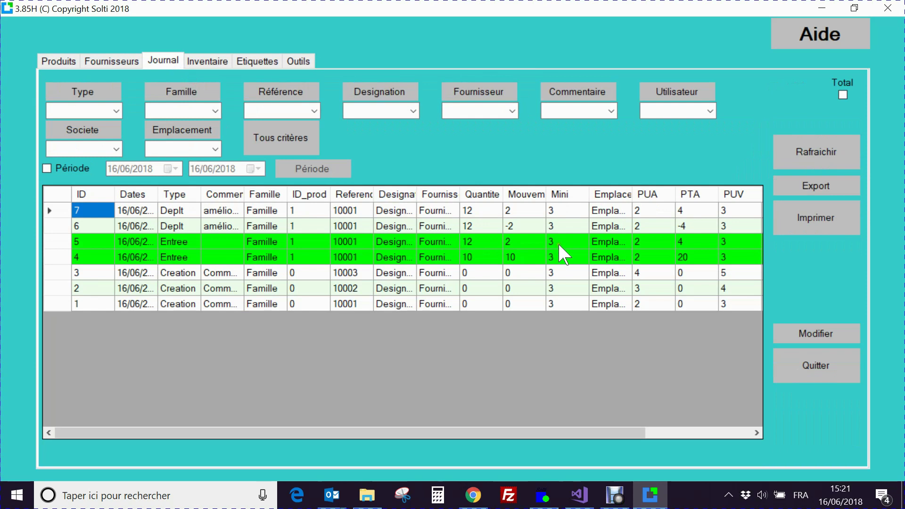
pyautogui.moveTo(612, 431); pyautogui.dragTo(775, 432)
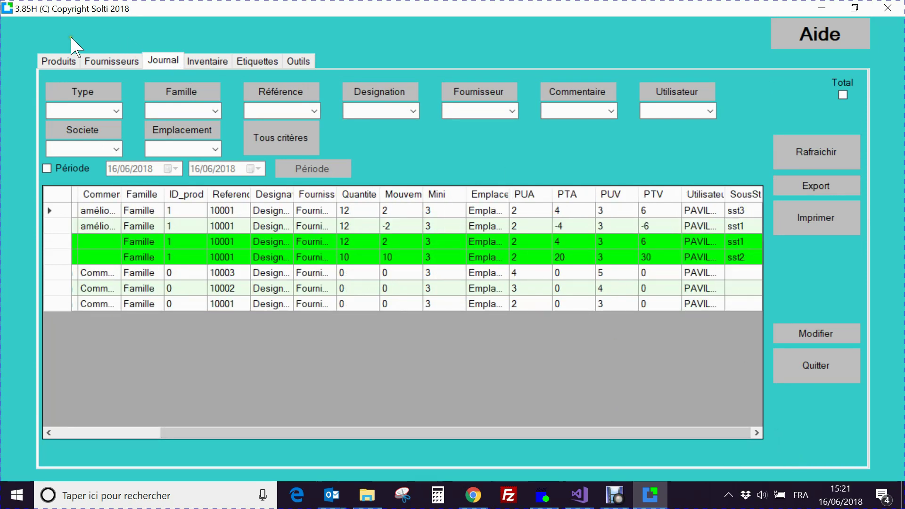
pyautogui.click(57, 62)
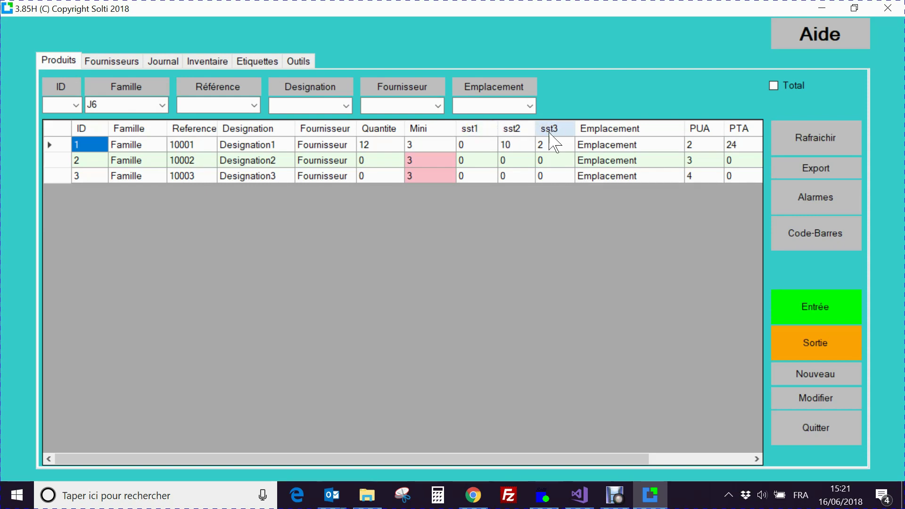
# Open the GSM.ini configuration file for editing, check the SOUS_STOCK parameter, and close the file
pyautogui.click(302, 61)
pyautogui.click(63, 87)
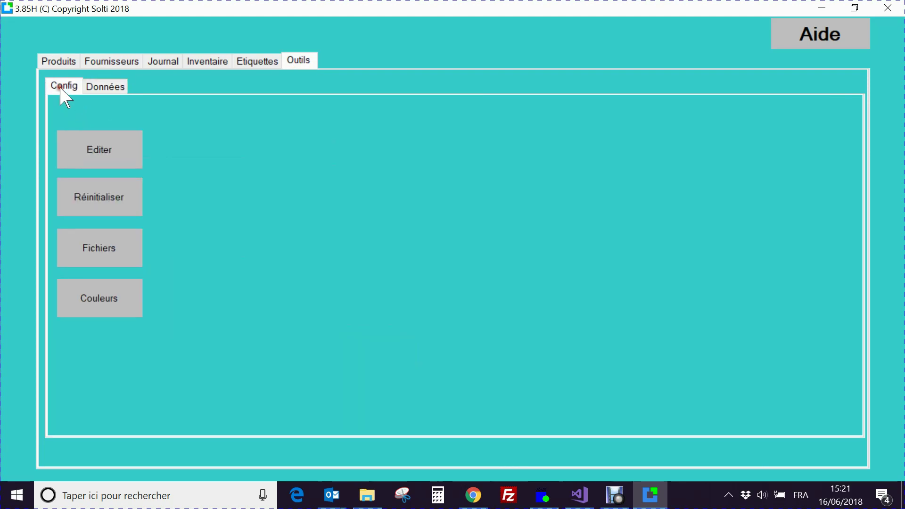
pyautogui.click(99, 151)
pyautogui.click(130, 163)
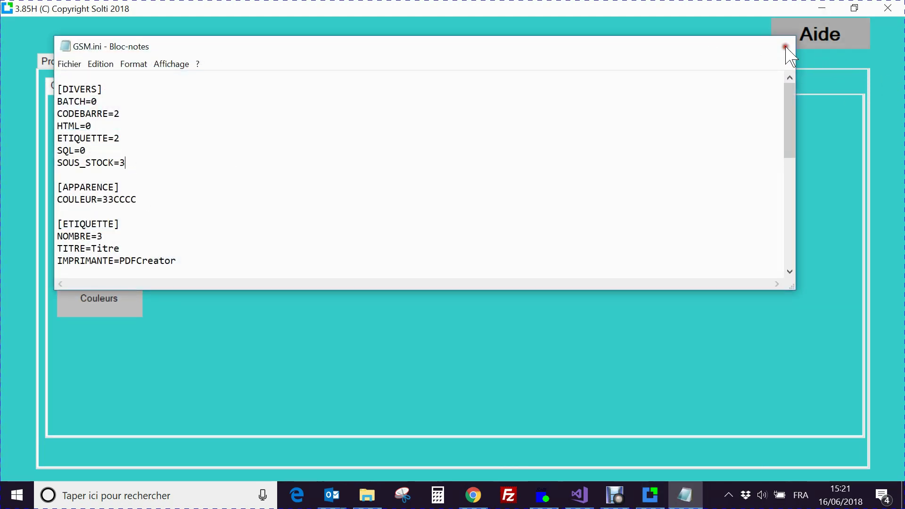
pyautogui.click(779, 46)
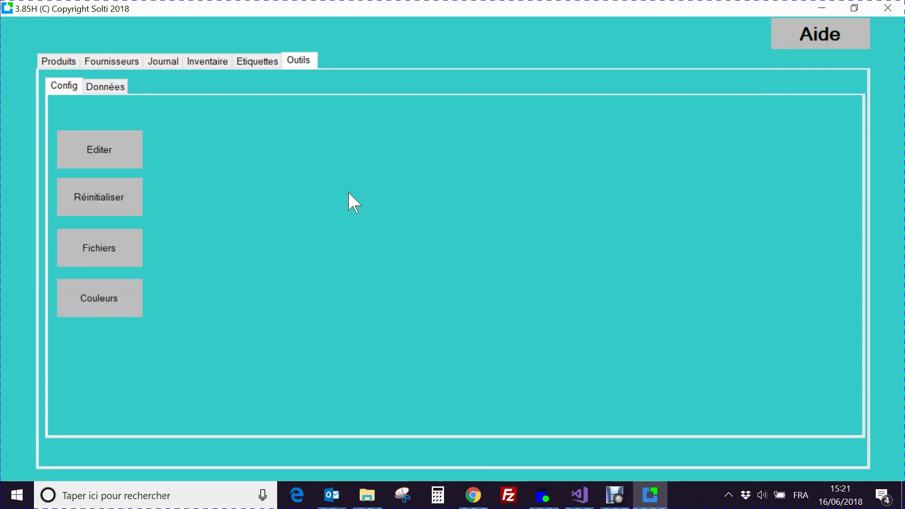
# Add a GSM.ini parameter with section SOUSSTOCK, parameter sst1 and value Principal, and save the configuration
pyautogui.click(111, 154)
pyautogui.scroll(-5, 326, 180)
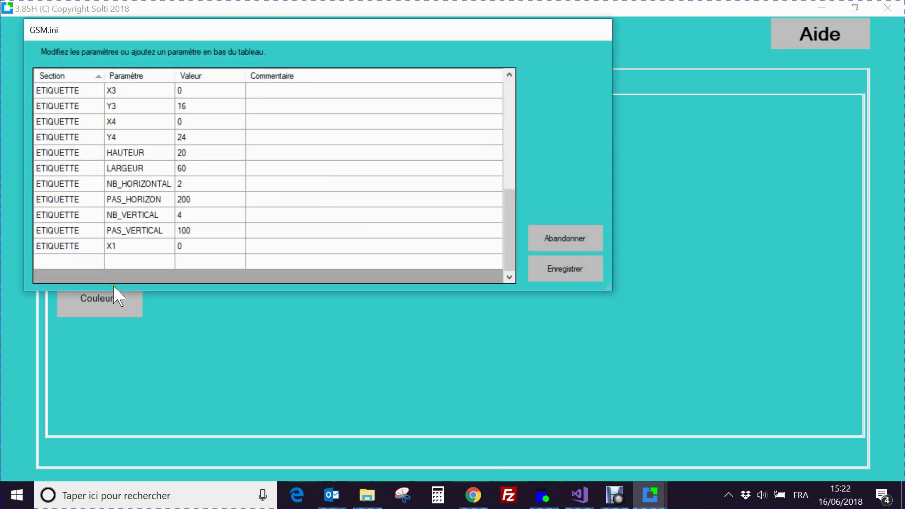
pyautogui.click(70, 259)
pyautogui.write('S')
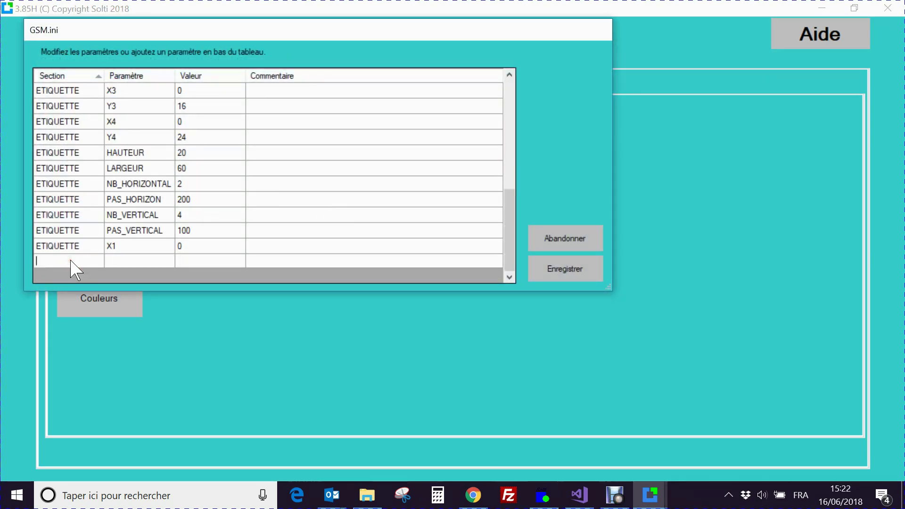
pyautogui.write('OUST')
pyautogui.press('BackSpace')
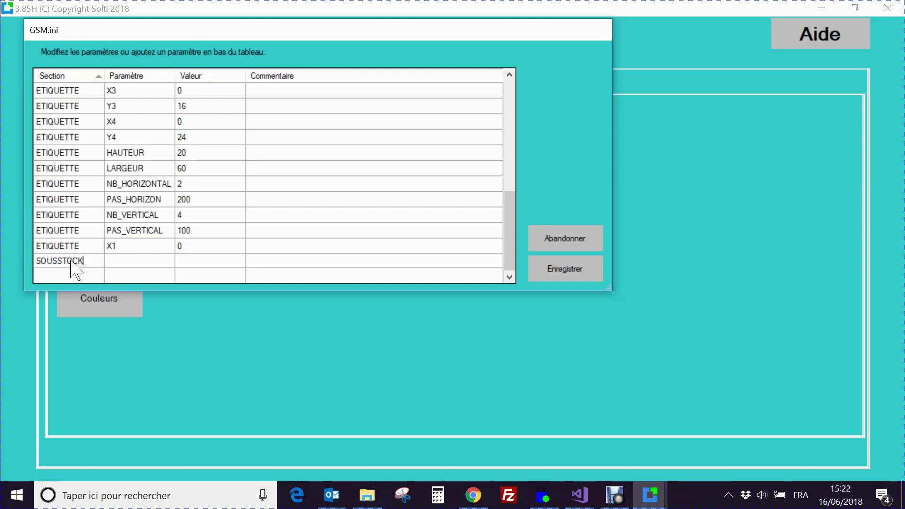
pyautogui.press('Tab')
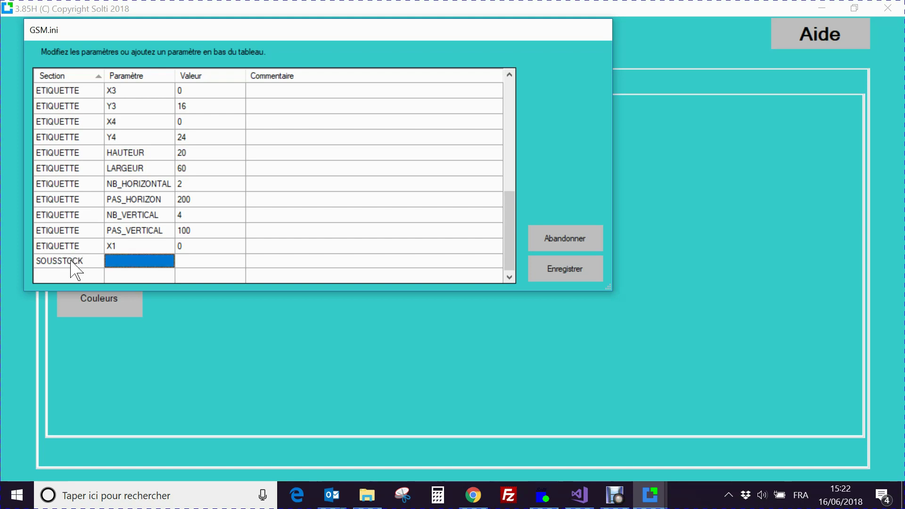
pyautogui.write('sst1')
pyautogui.press('Tab')
pyautogui.write('P')
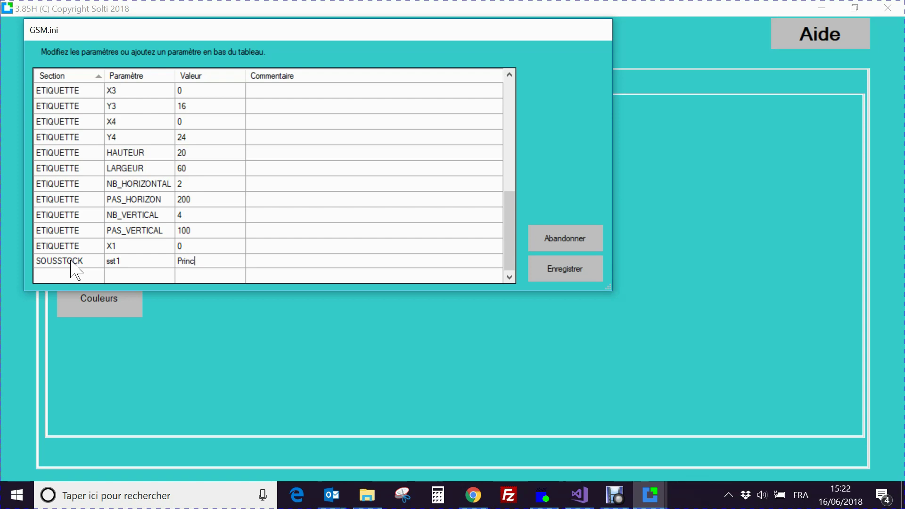
pyautogui.click(565, 268)
# Reinitialize and relaunch the application, and check the sub-stock column names in the product list
pyautogui.click(99, 197)
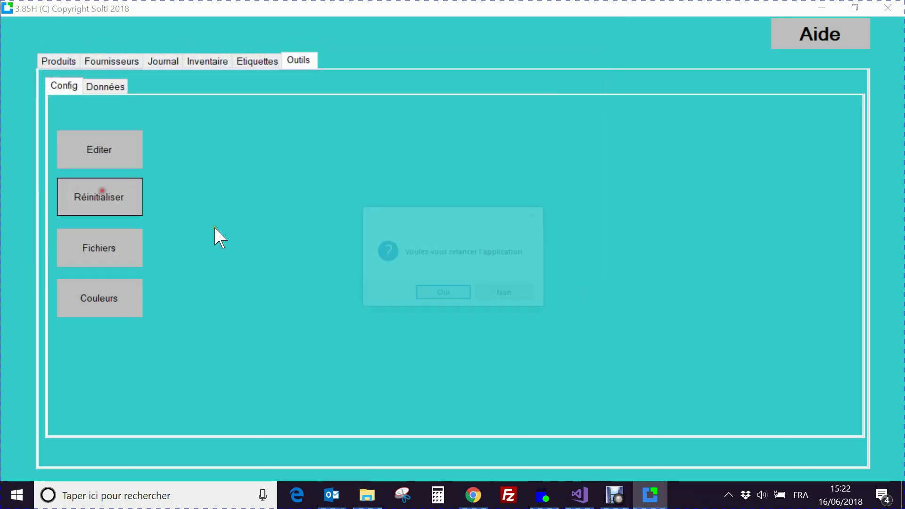
pyautogui.click(436, 293)
pyautogui.click(60, 59)
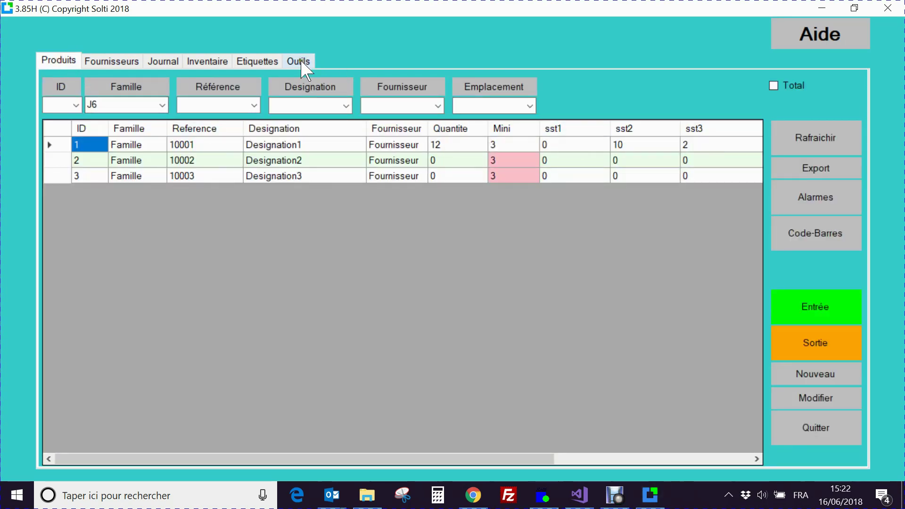
pyautogui.click(614, 494)
pyautogui.click(362, 350)
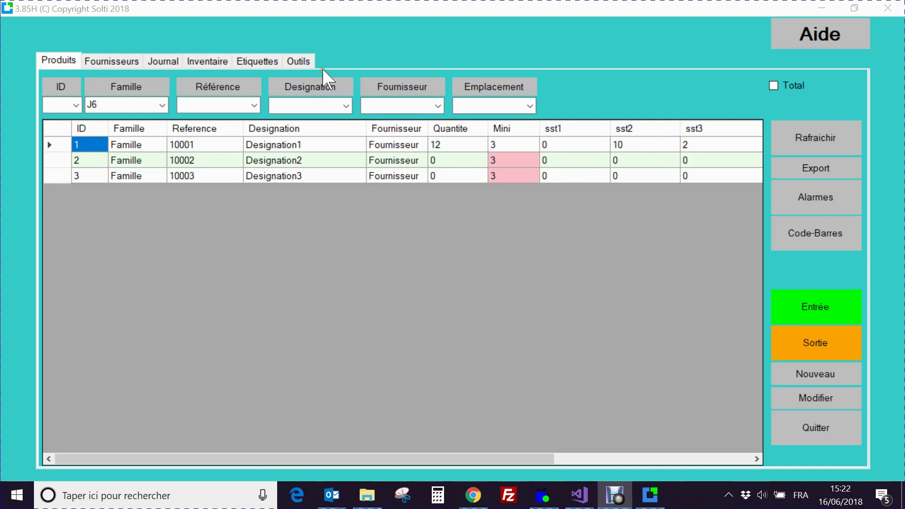
# Correct the Principal entry in GSM.ini so its section is SOUS_STOCK and its parameter is sst1 in lowercase
pyautogui.click(302, 62)
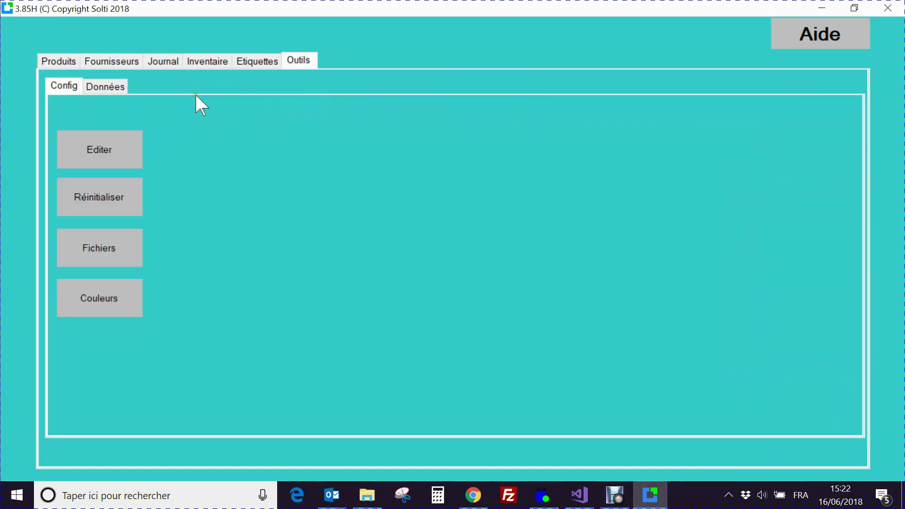
pyautogui.scroll(-7, 218, 227)
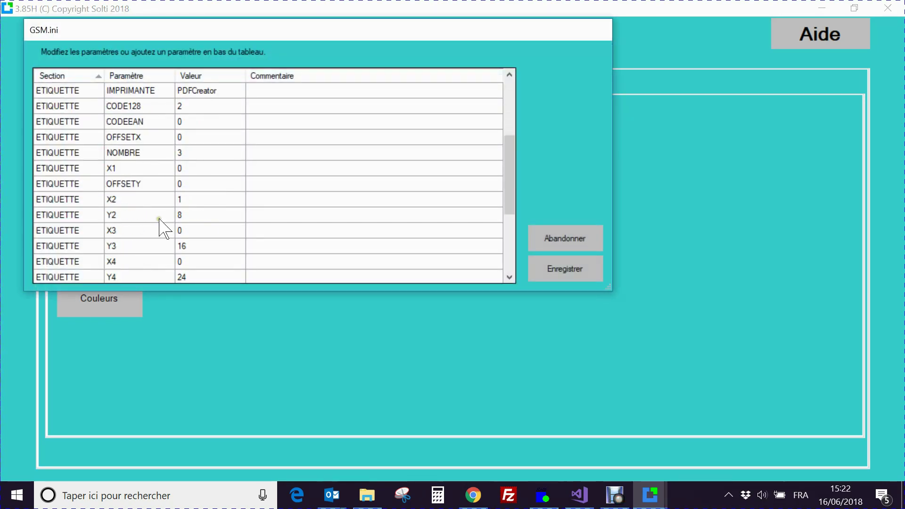
pyautogui.click(63, 246)
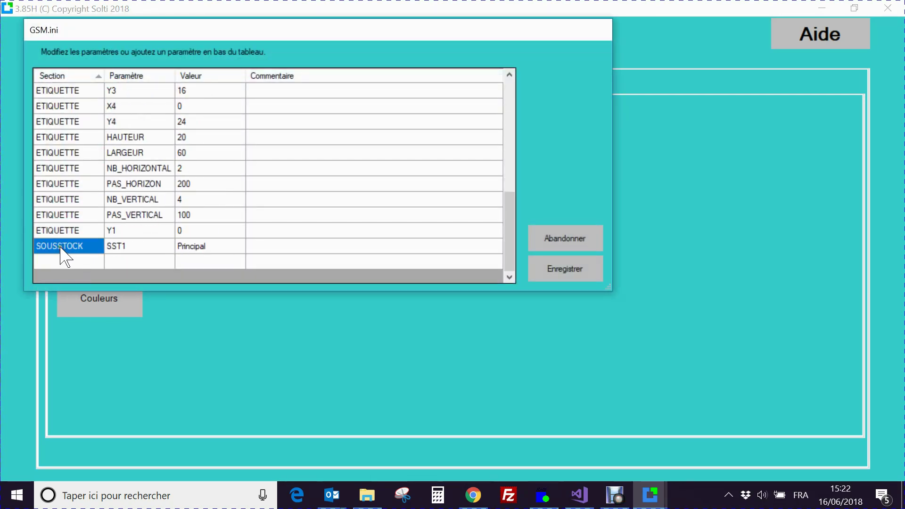
pyautogui.click(58, 246)
pyautogui.write('_')
pyautogui.click(133, 246)
pyautogui.click(133, 246)
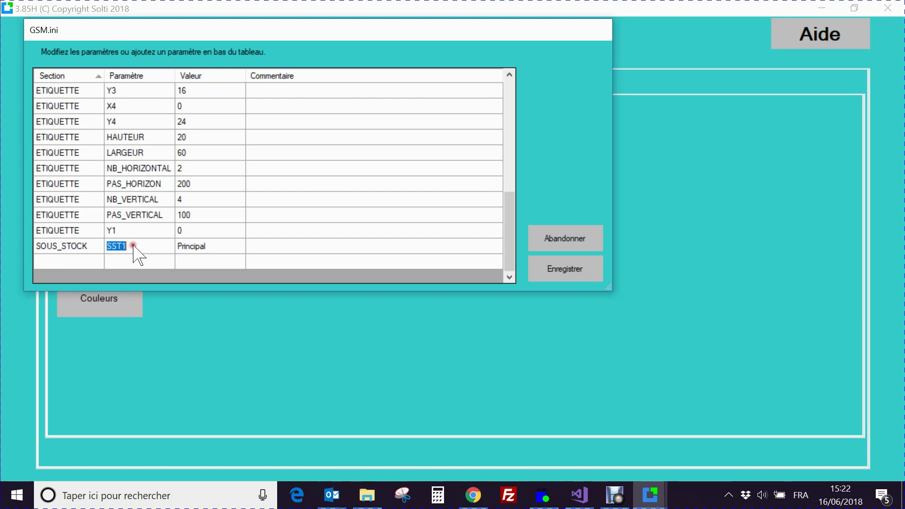
pyautogui.write('sst1')
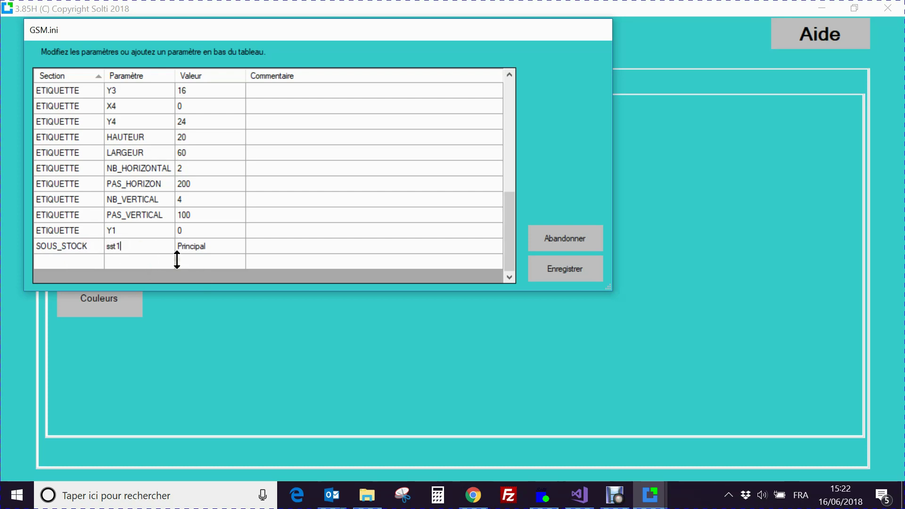
# Add a SOUS_STOCK entry naming sub-stock sst2 as Camion1, and save the configuration
pyautogui.click(81, 258)
pyautogui.click(81, 258)
pyautogui.write('SOUS_STOCK')
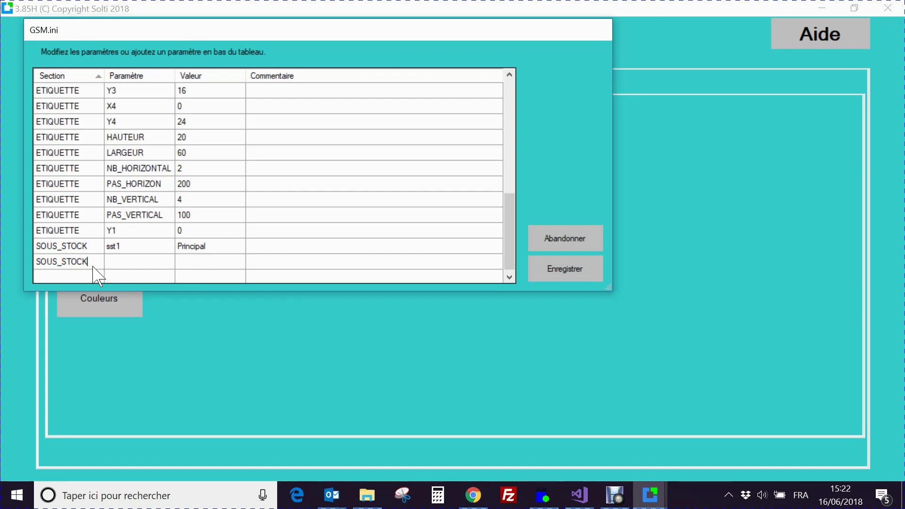
pyautogui.press('Tab')
pyautogui.write('ss')
pyautogui.press('Tab')
pyautogui.write('Camion1')
pyautogui.click(582, 275)
# Relaunch the application with the saved configuration and show the product list with the renamed sub-stocks
pyautogui.click(90, 191)
pyautogui.click(443, 295)
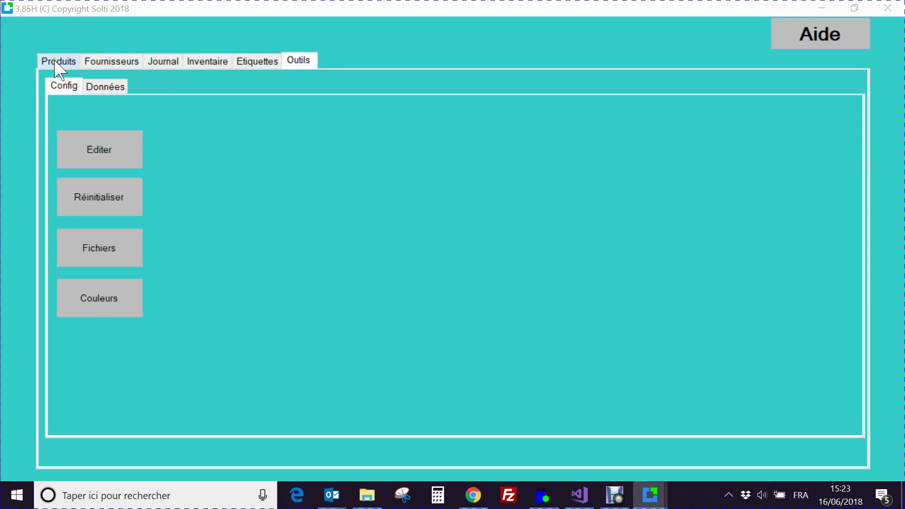
pyautogui.click(57, 61)
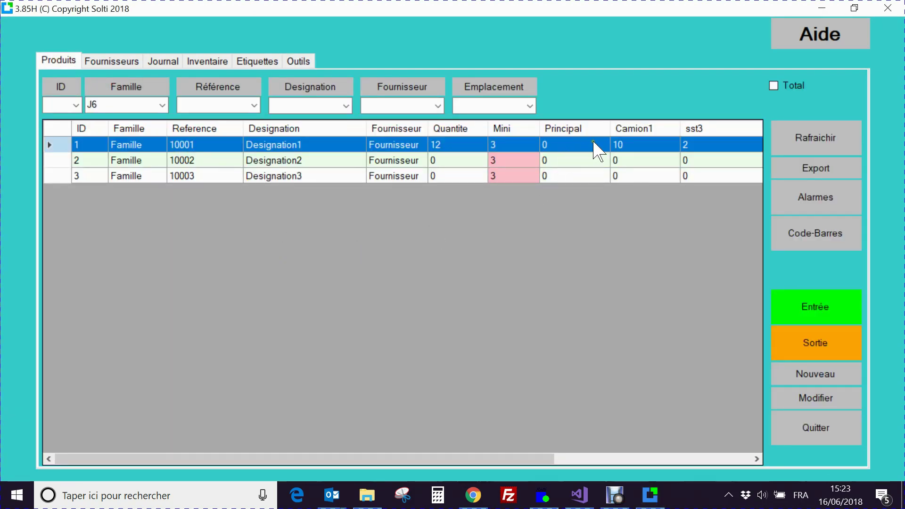
# Transfer 3 units of reference 10001 from sub-stock Camion1 to Principal and save the movement
pyautogui.doubleClick(622, 145)
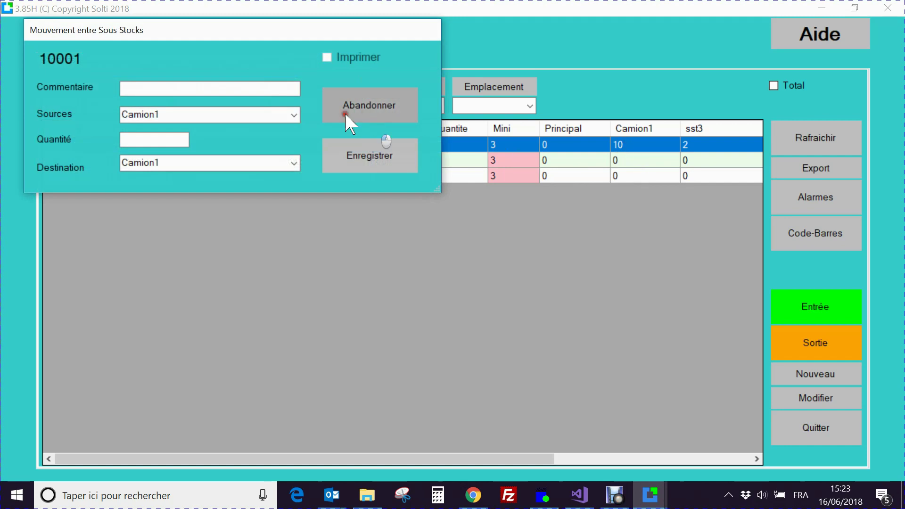
pyautogui.click(294, 163)
pyautogui.click(252, 178)
pyautogui.click(160, 140)
pyautogui.write('3')
pyautogui.click(368, 160)
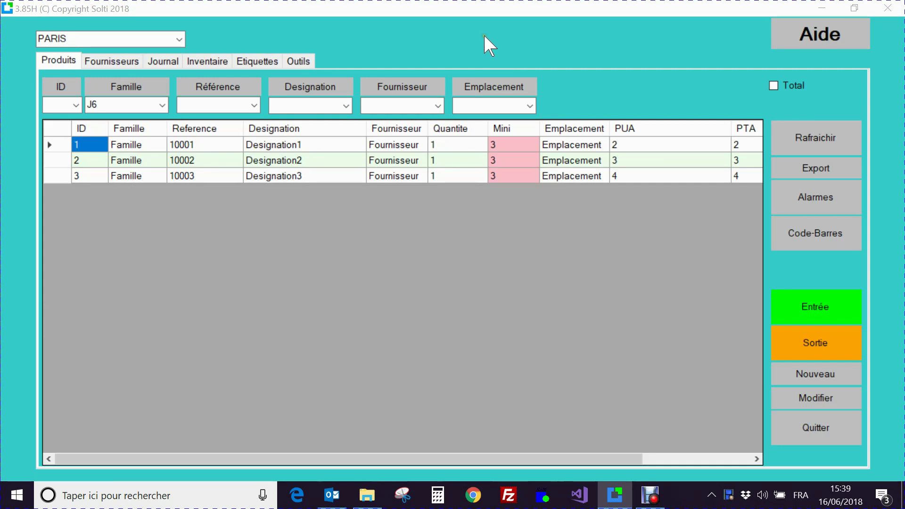
# Switch the stock site to LYON to view its product list, and switch back to PARIS
pyautogui.click(179, 39)
pyautogui.click(179, 39)
pyautogui.click(179, 40)
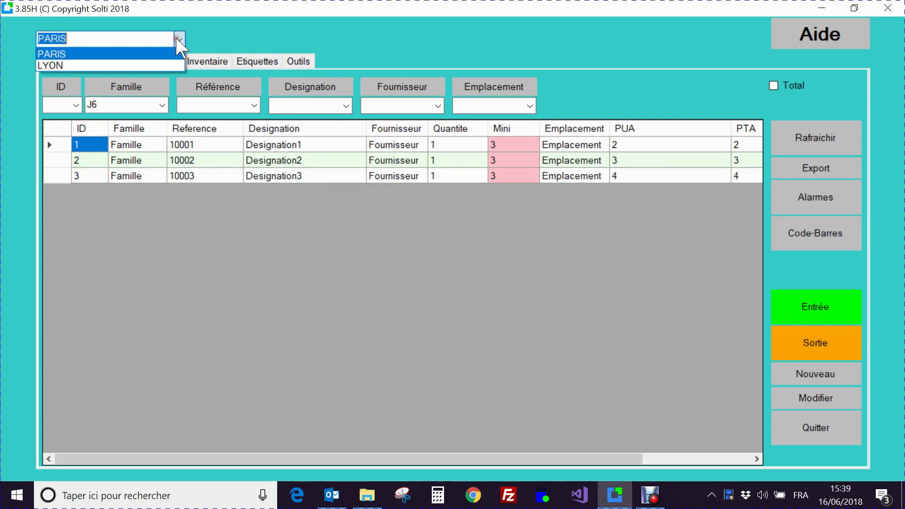
pyautogui.click(177, 40)
pyautogui.click(179, 39)
pyautogui.click(49, 67)
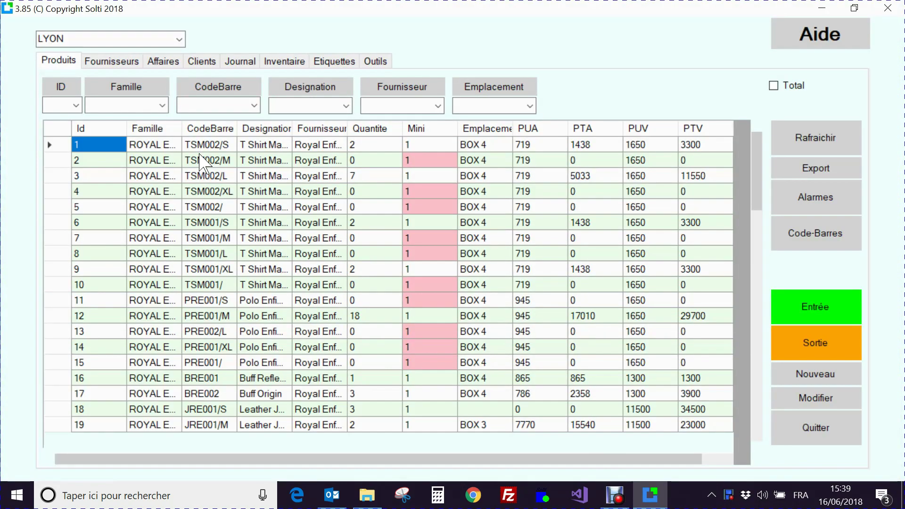
pyautogui.click(211, 162)
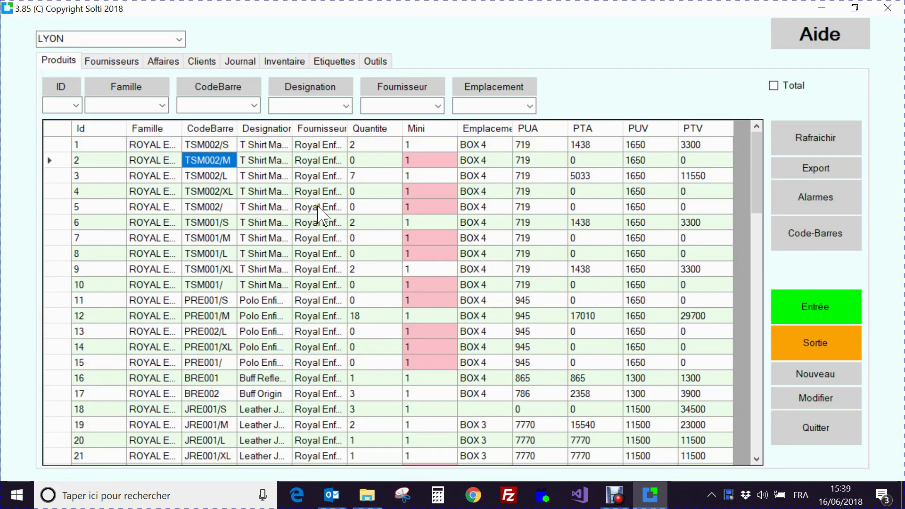
pyautogui.click(180, 40)
pyautogui.click(112, 54)
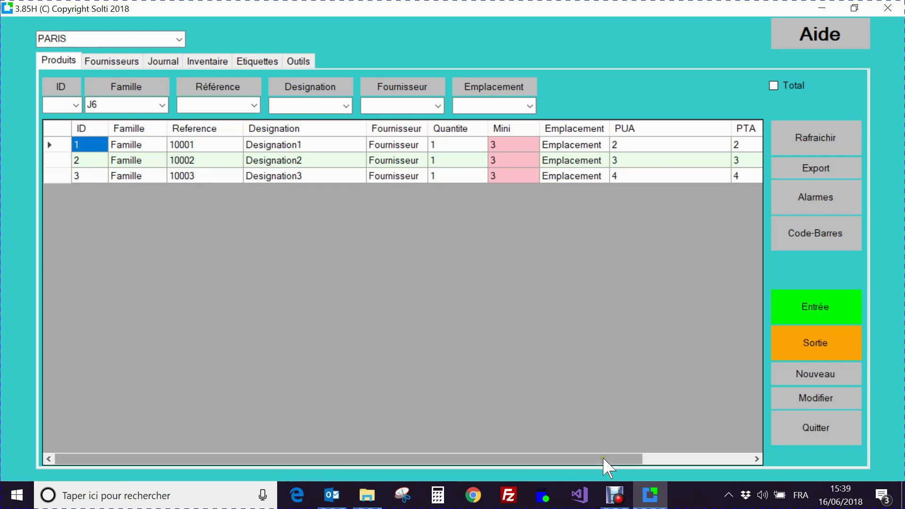
pyautogui.click(615, 495)
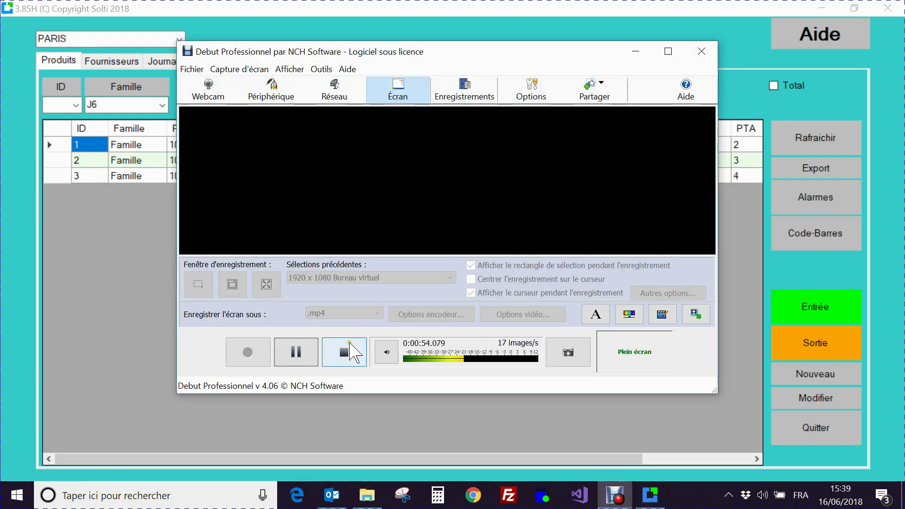
pyautogui.click(349, 343)
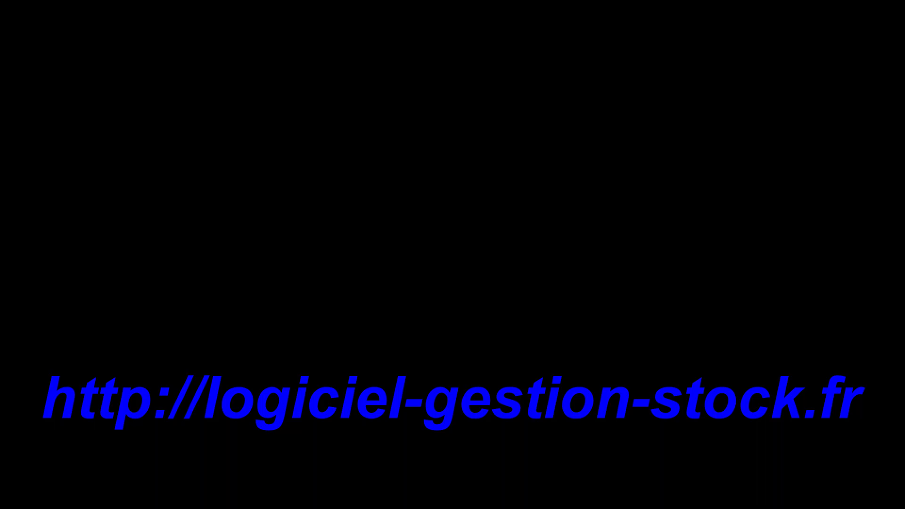